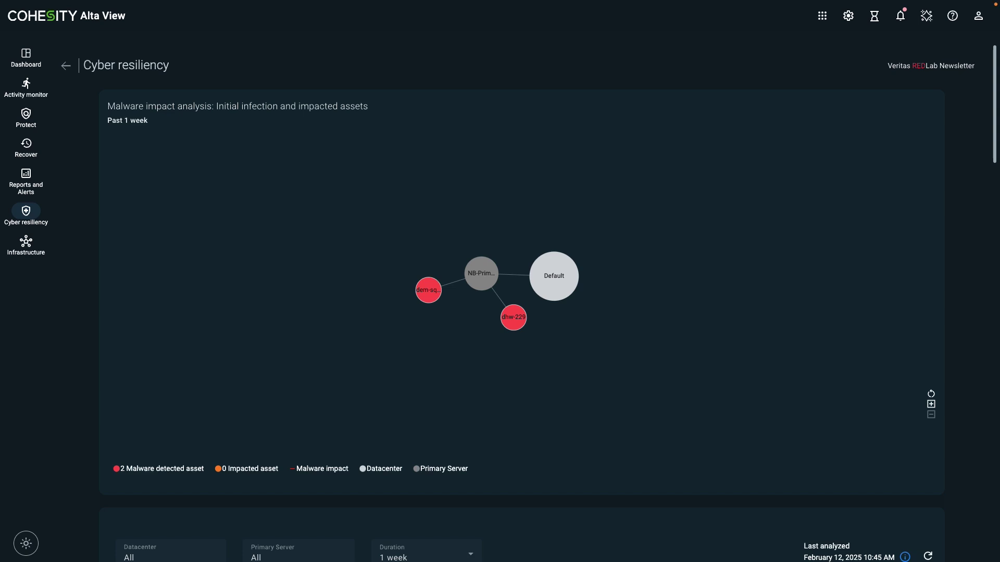
Step: Scroll past the risk score 67 gauge and world map to the Configuration risk and Malware detection panels
scroll(518, 305, down, 1)
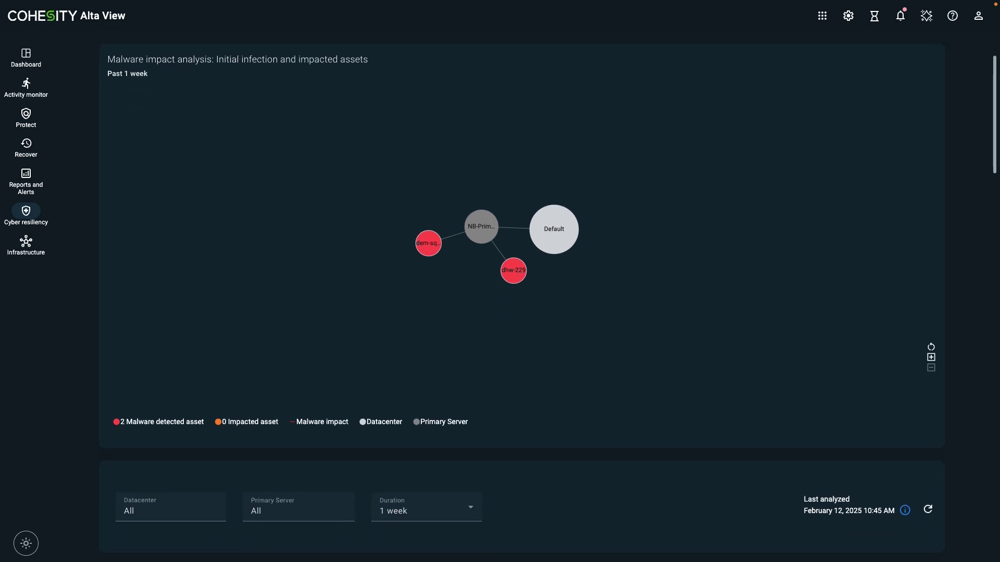
scroll(521, 286, down, 2)
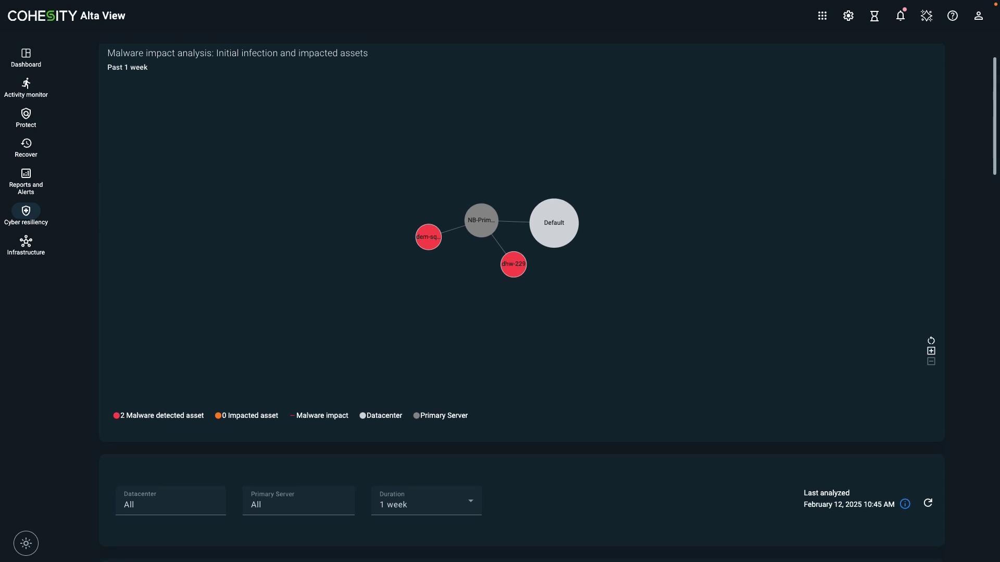
scroll(521, 286, down, 5)
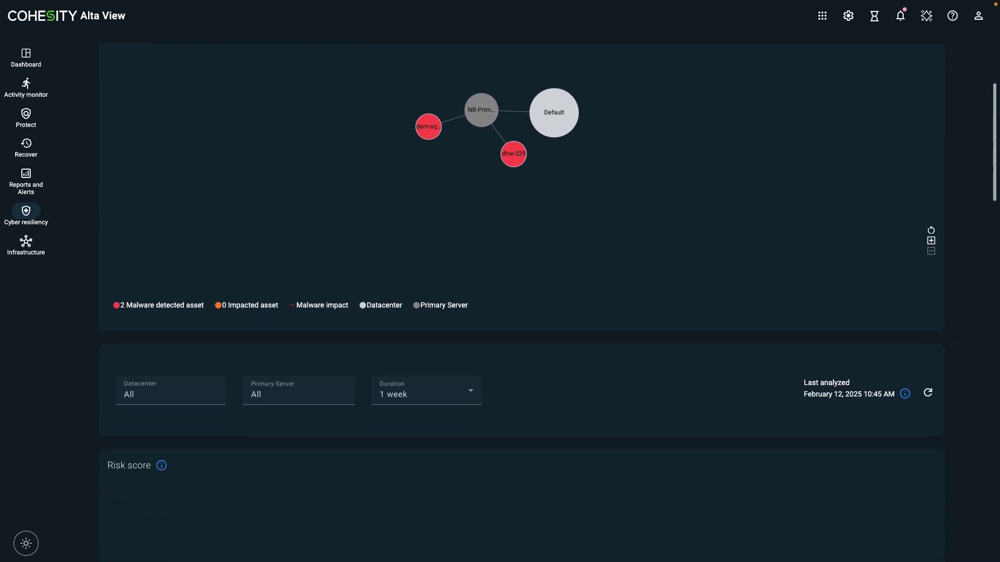
scroll(520, 287, down, 2)
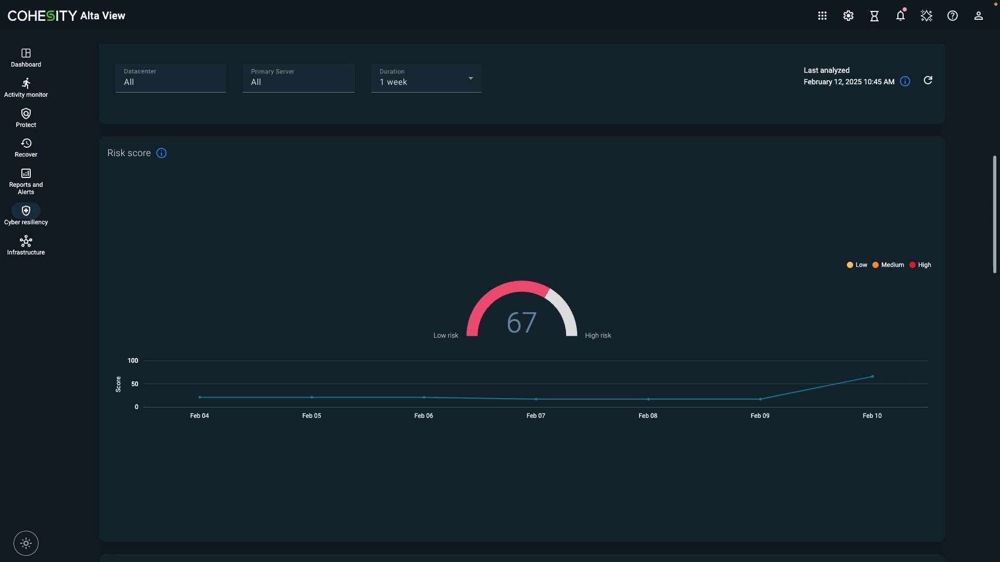
scroll(521, 287, down, 1)
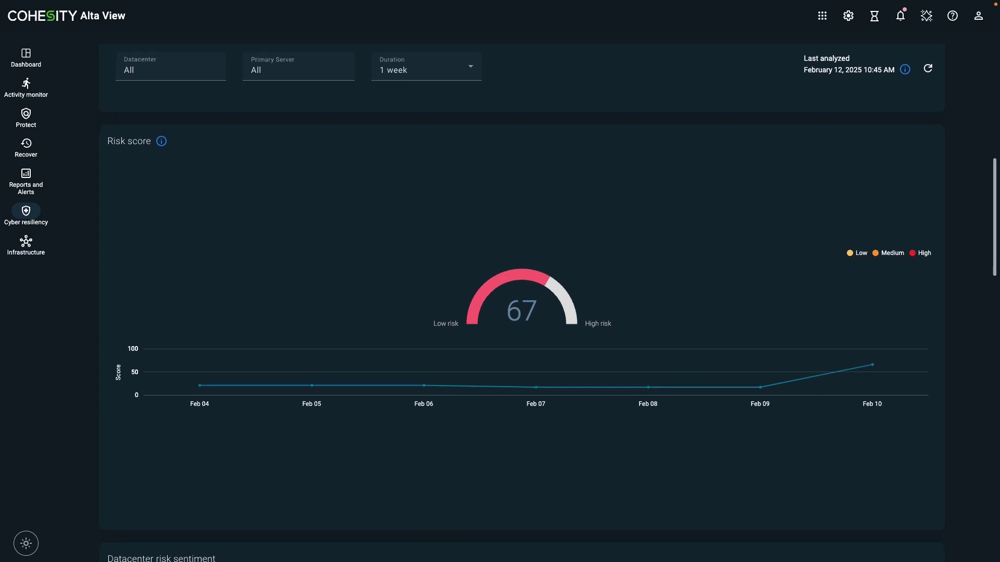
scroll(520, 287, down, 6)
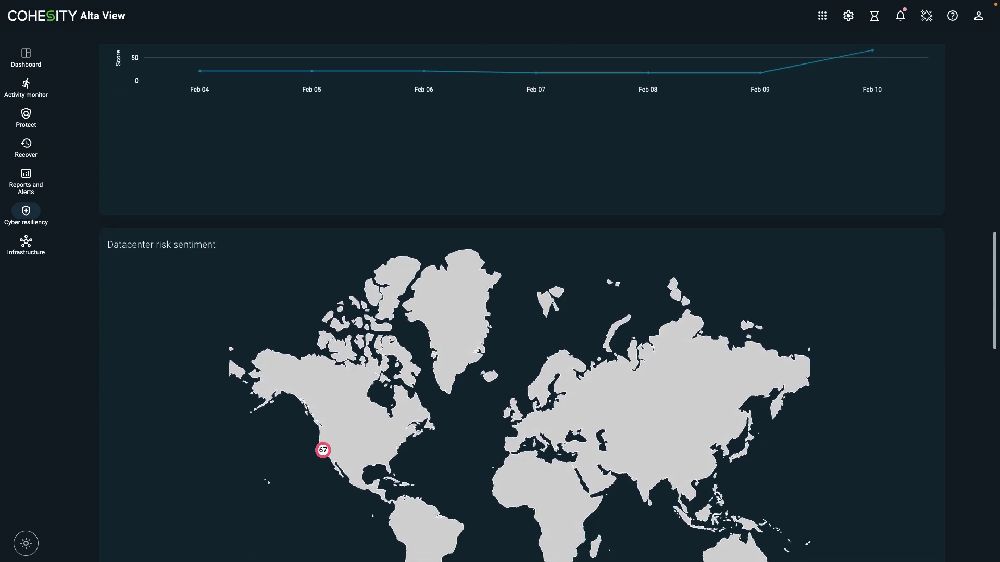
scroll(521, 303, down, 2)
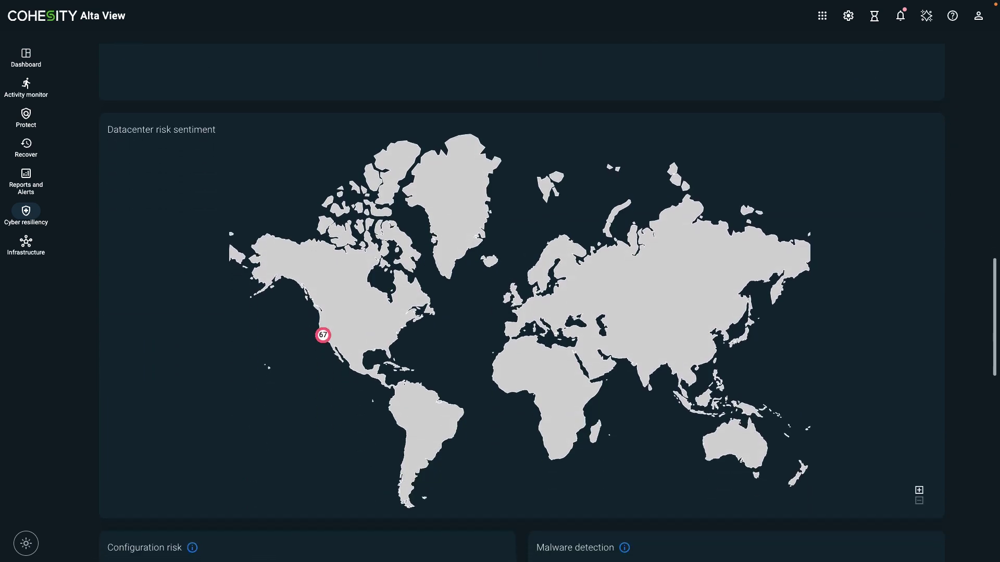
scroll(521, 302, down, 1)
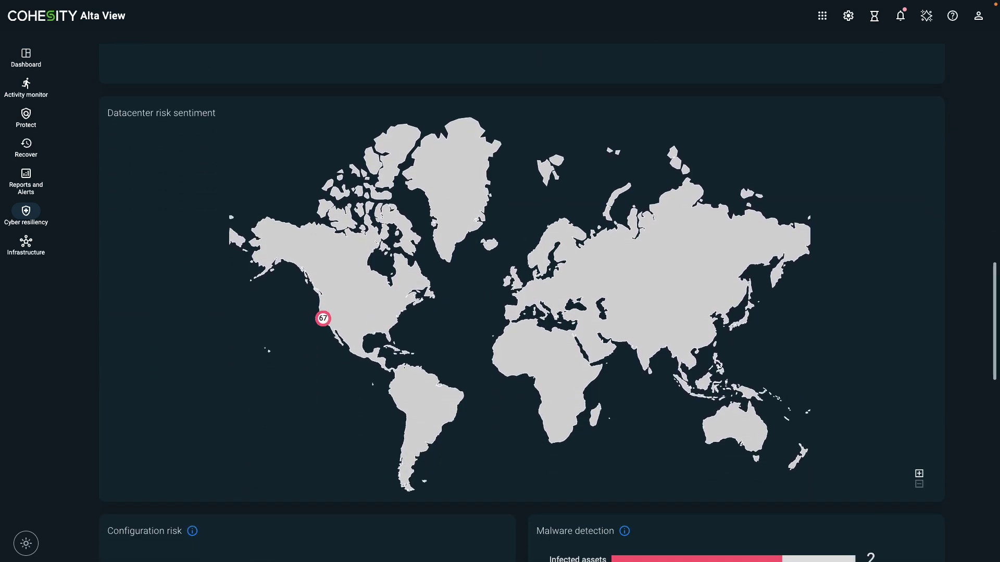
scroll(521, 302, down, 1)
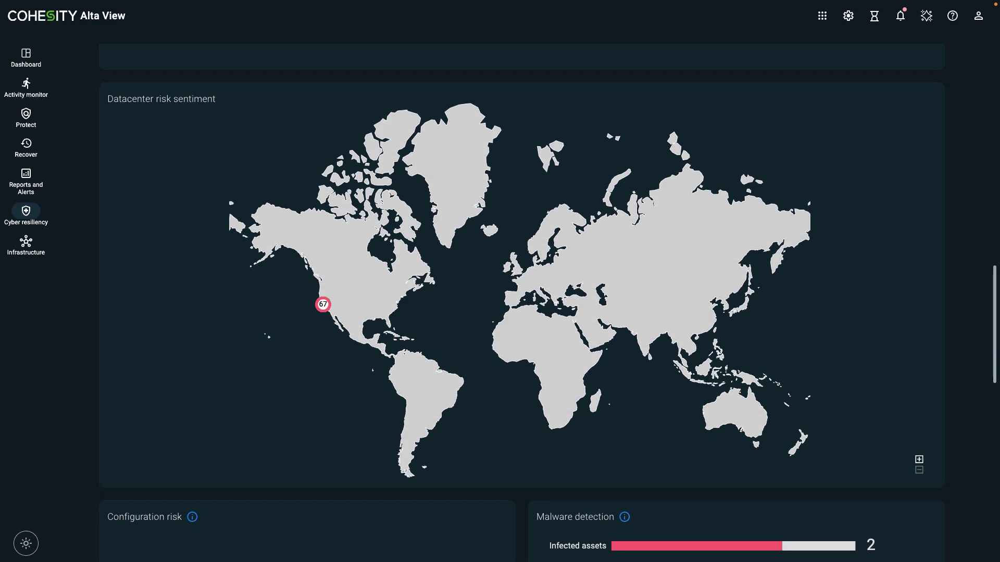
scroll(521, 302, down, 3)
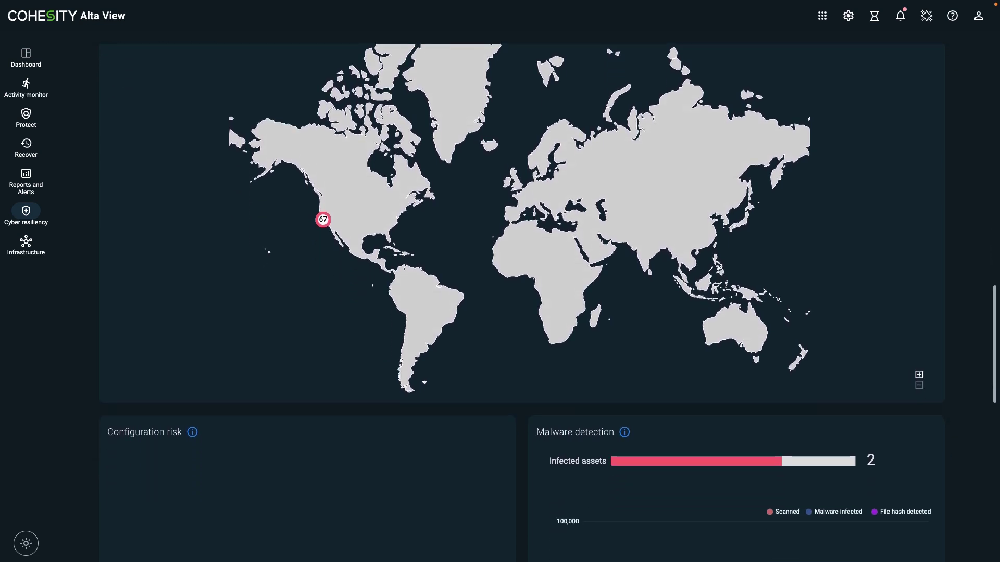
Step: Scroll further to the Anomaly detection panel (2 hosts) and the low/medium/high risk severity chart
scroll(521, 302, down, 1)
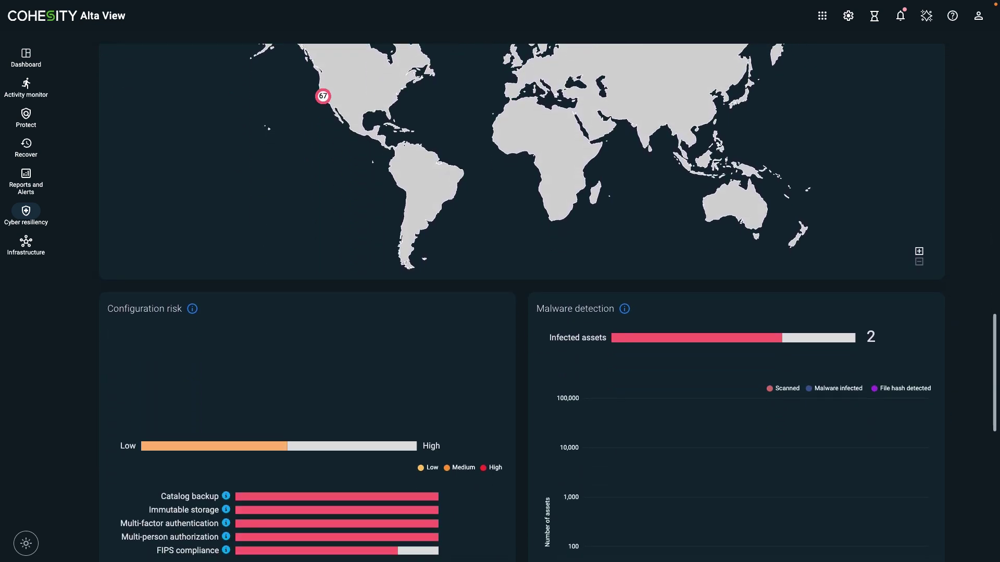
scroll(521, 302, down, 2)
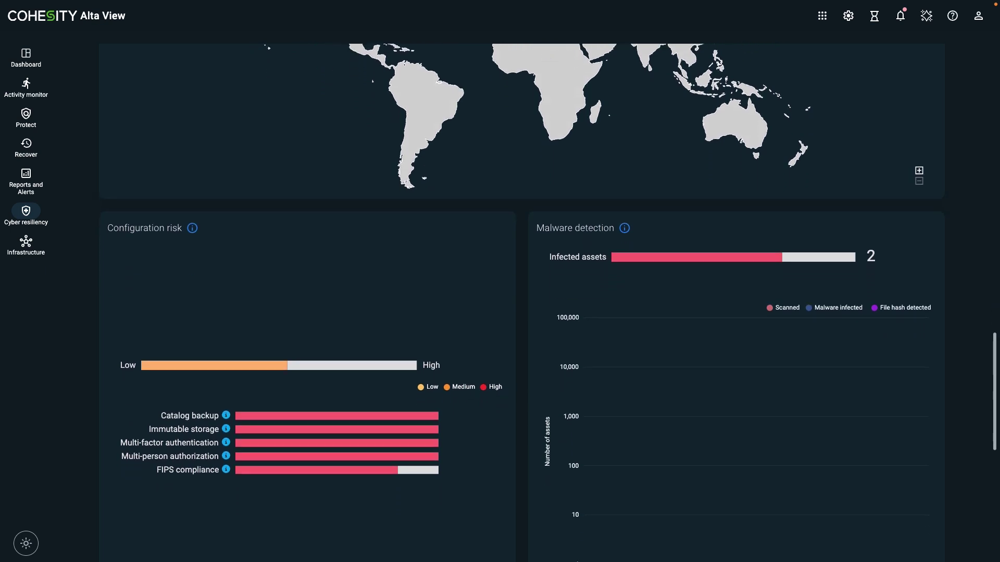
scroll(521, 302, down, 2)
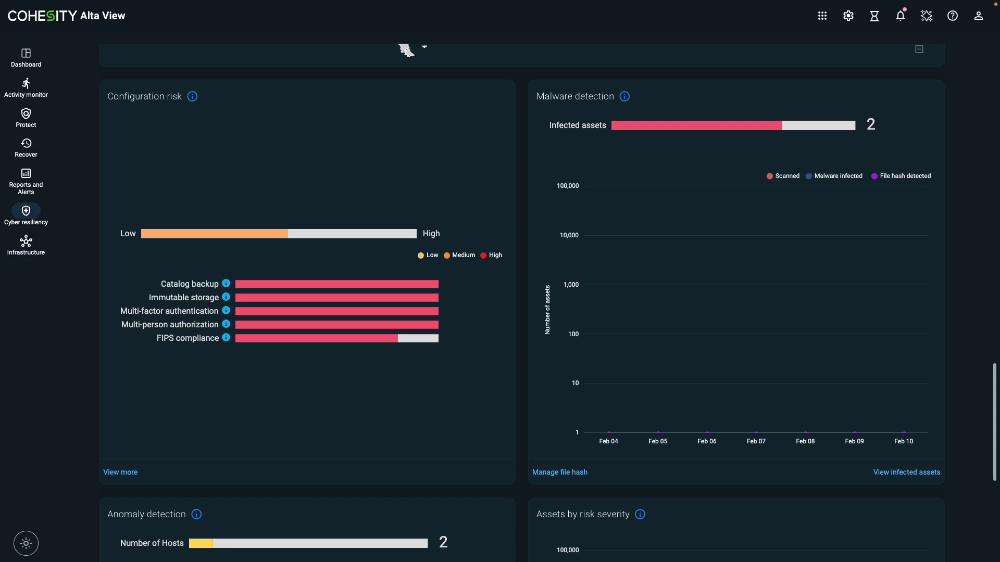
scroll(521, 302, down, 1)
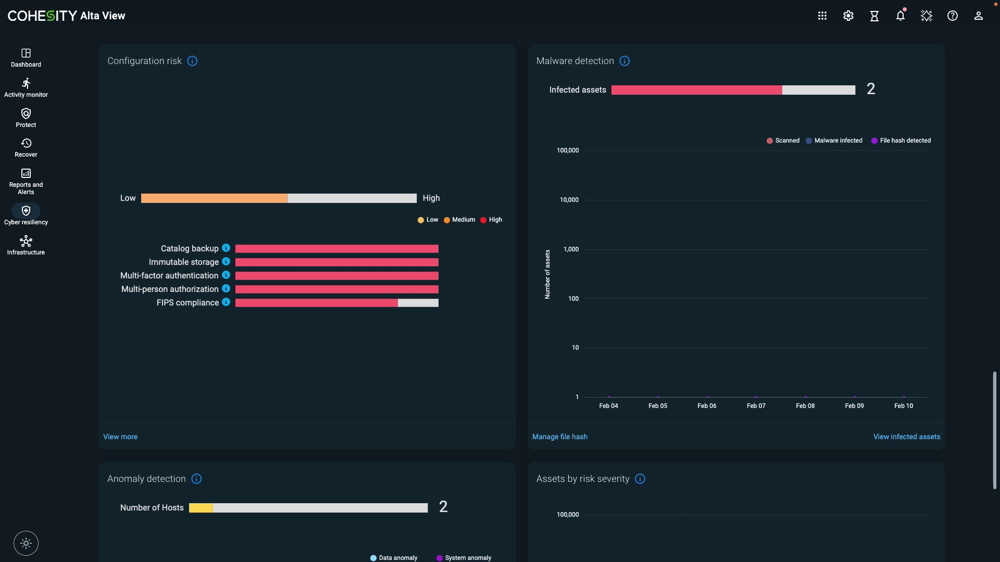
scroll(521, 302, down, 4)
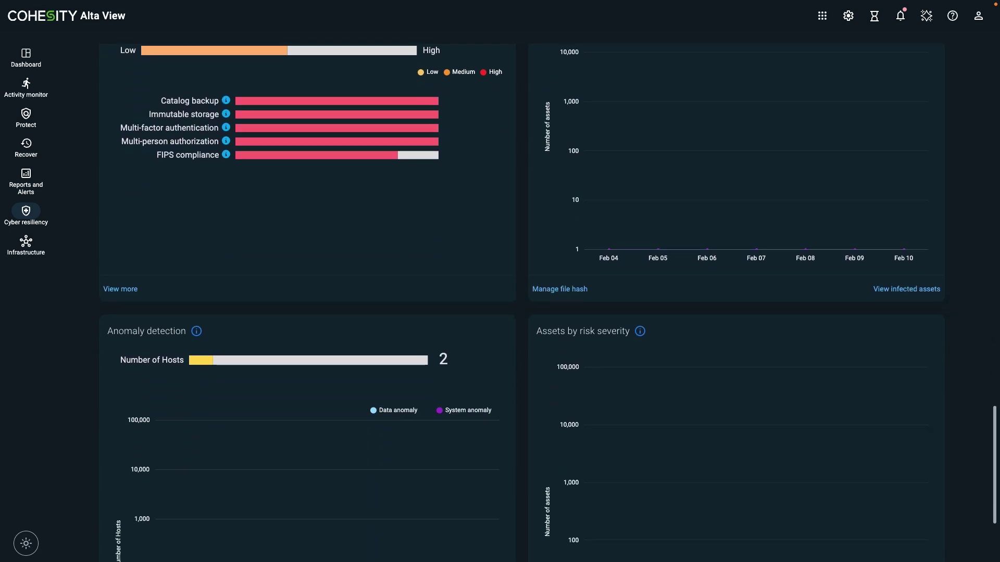
scroll(521, 302, down, 4)
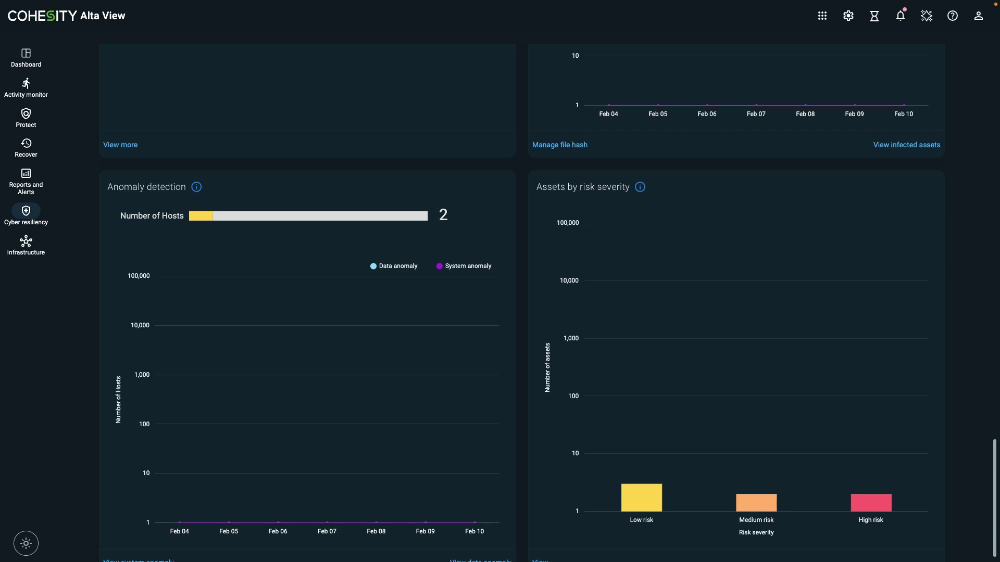
scroll(548, 305, down, 1)
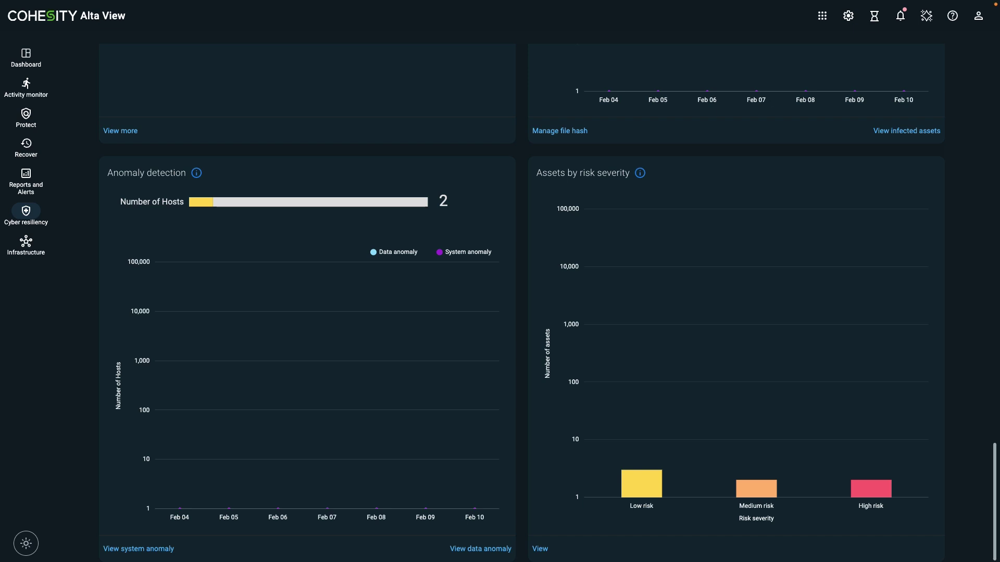
Step: Zoom into the malware impact graph and open the details page of infected asset dhw-229
scroll(520, 302, up, 15)
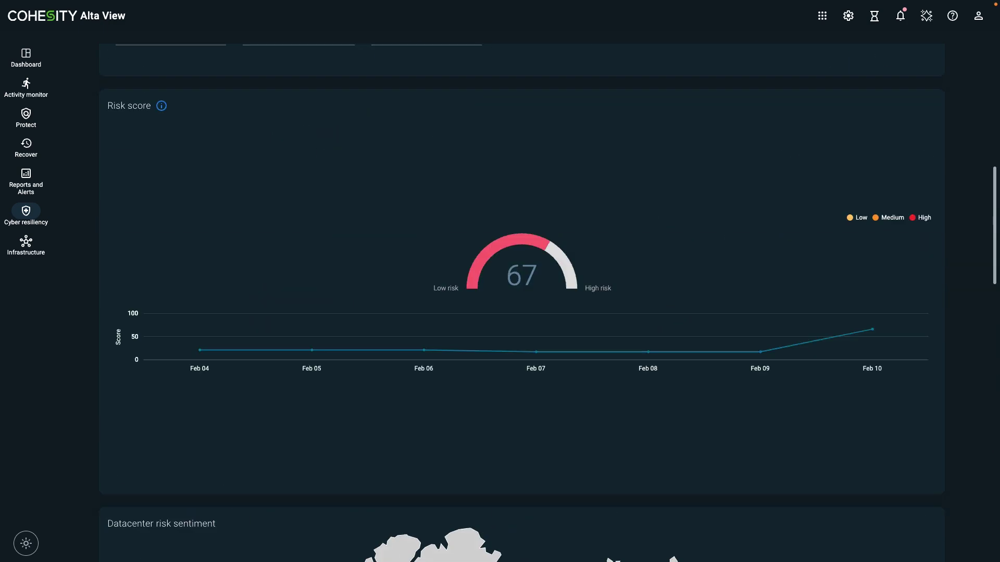
scroll(520, 302, up, 10)
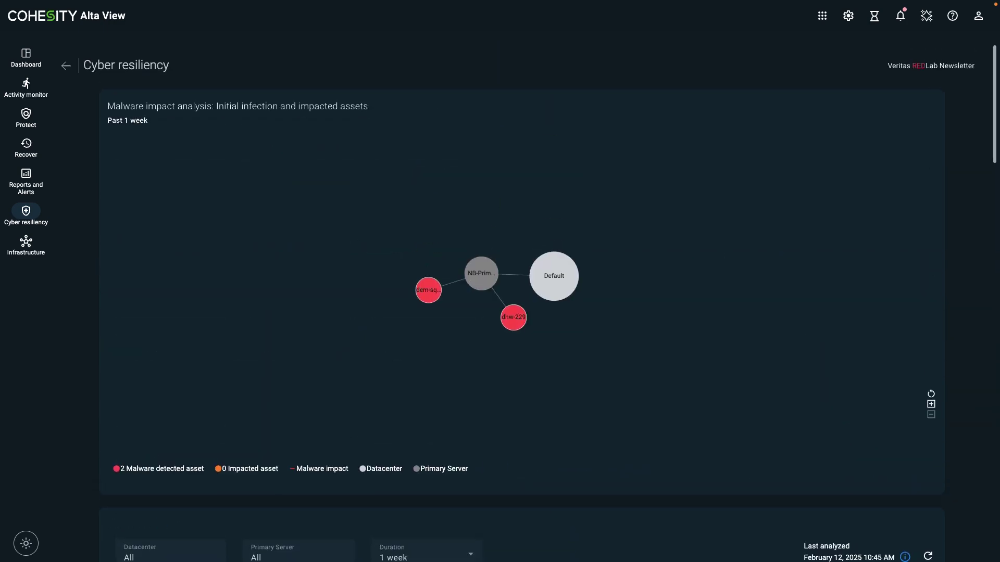
click(931, 405)
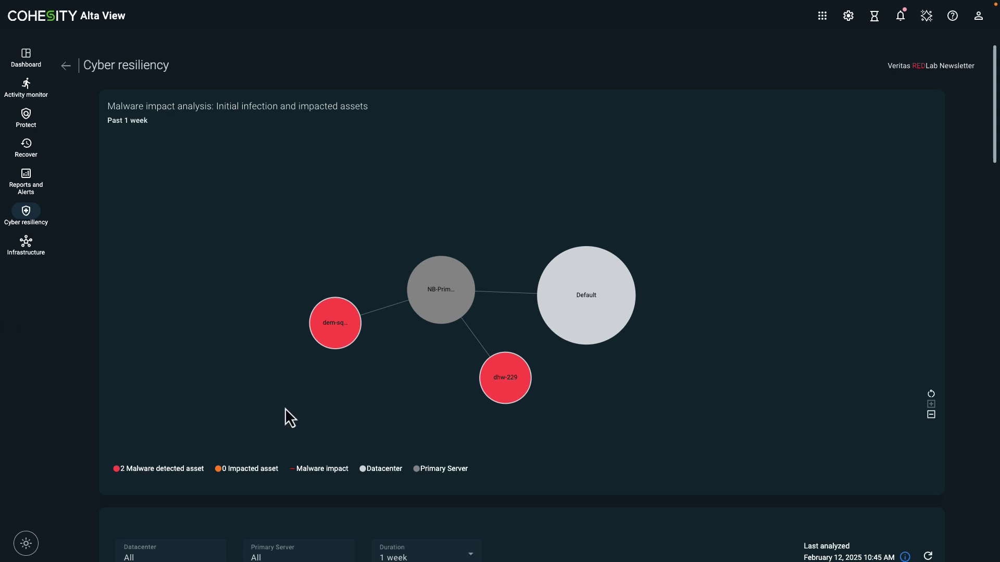
click(513, 388)
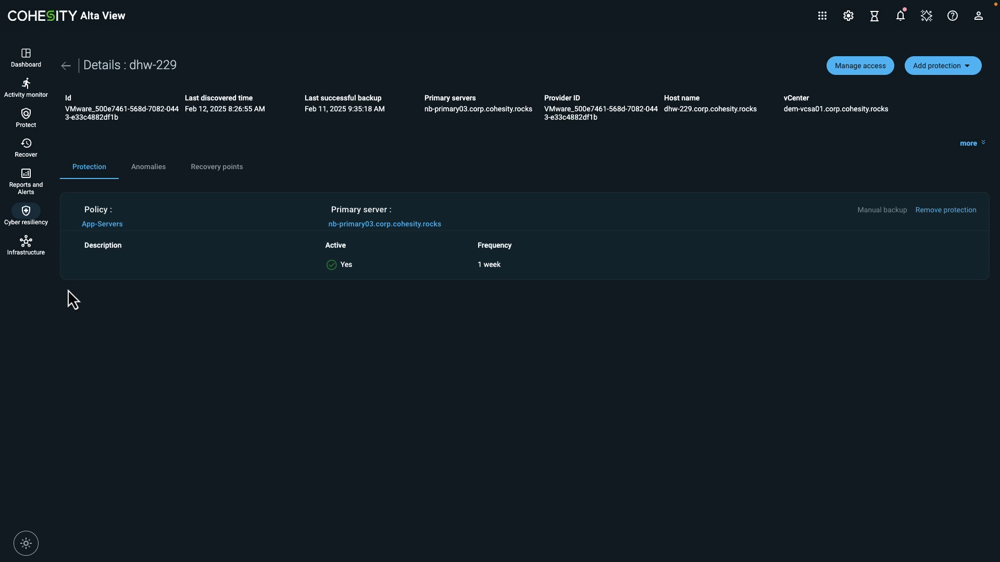
Step: Show dhw-229's Anomalies tab, which lists no backup images for February 5–12, 2025
click(148, 166)
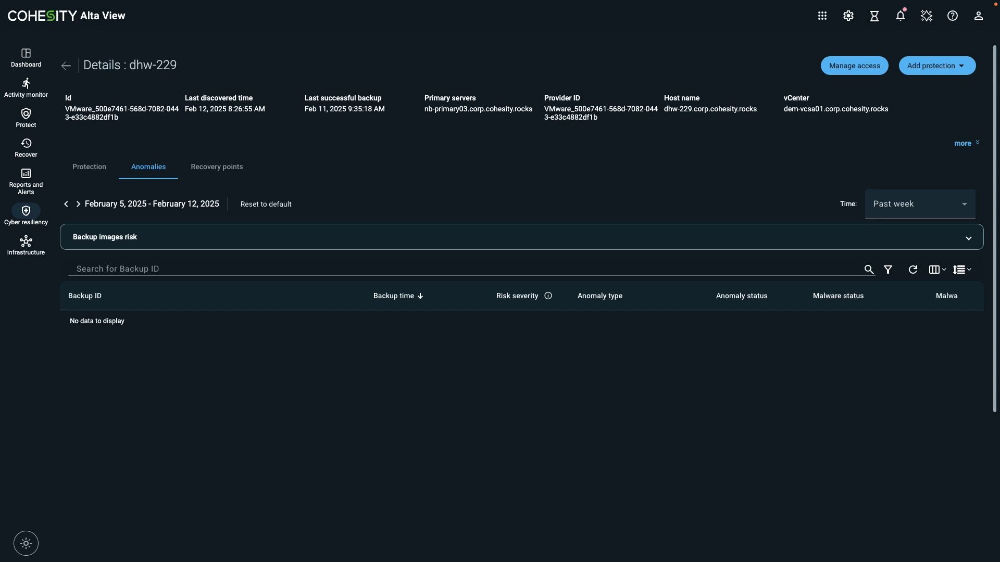
Step: Go back to the Cyber resiliency dashboard and scroll to the malware and anomaly detection panels
key(alt+Left)
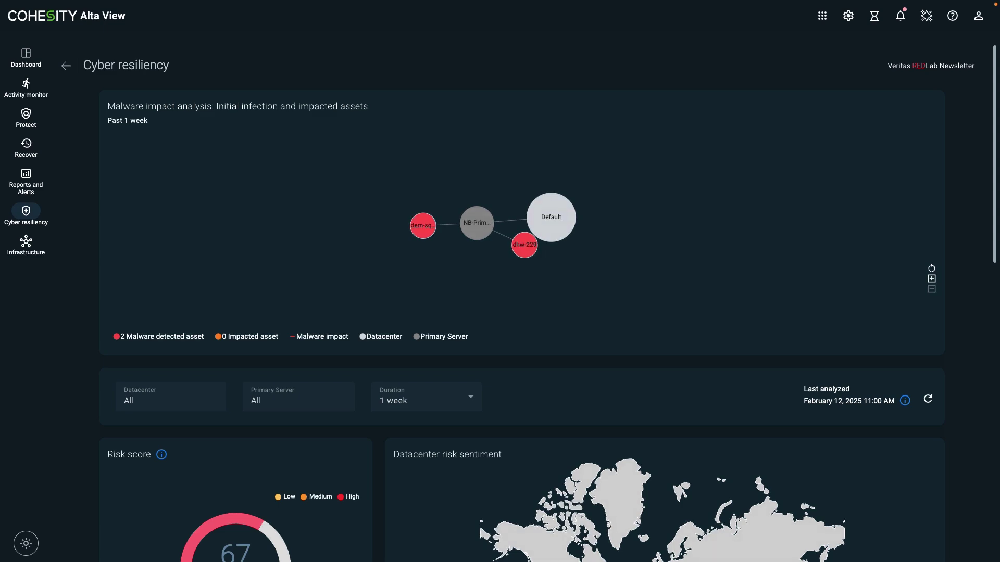
scroll(72, 363, down, 1)
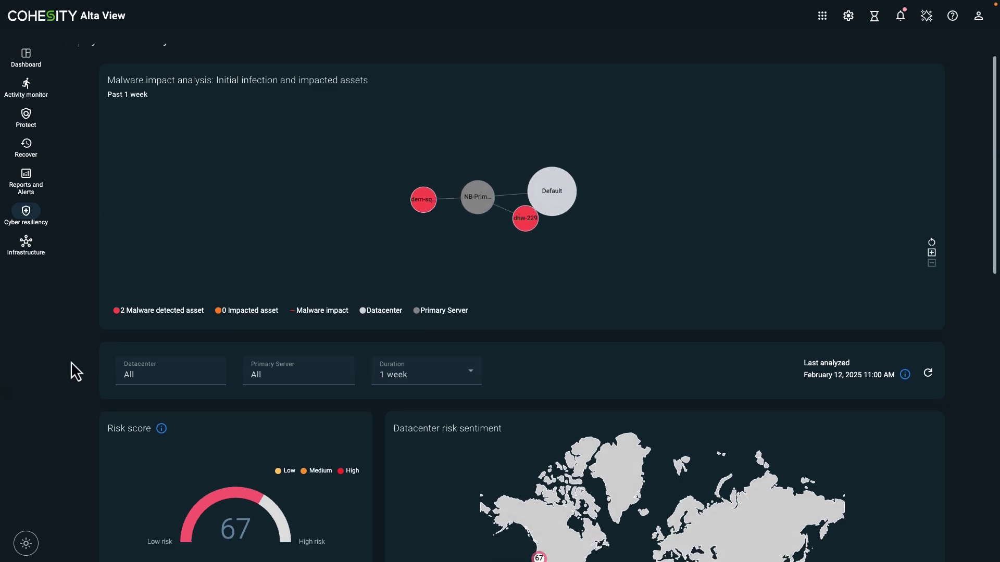
scroll(71, 363, down, 9)
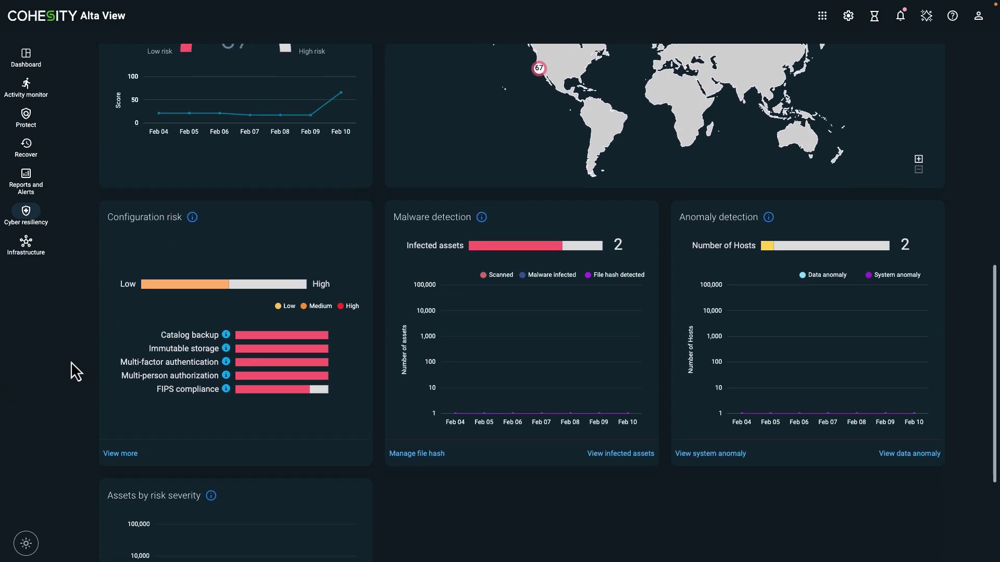
scroll(72, 363, down, 3)
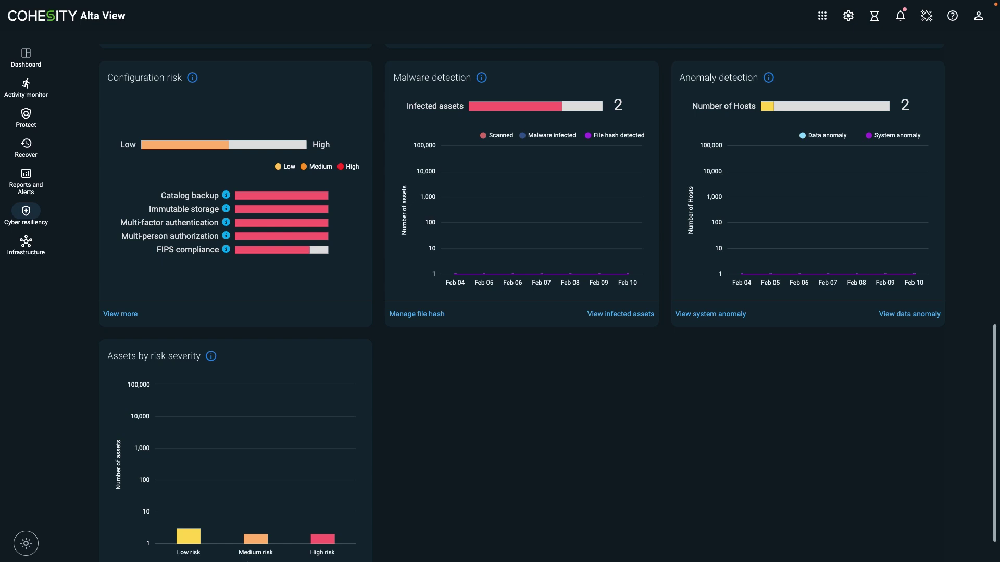
Step: Open Manage file hash from the Malware detection panel to list the SHA-256 malware hashes
click(416, 314)
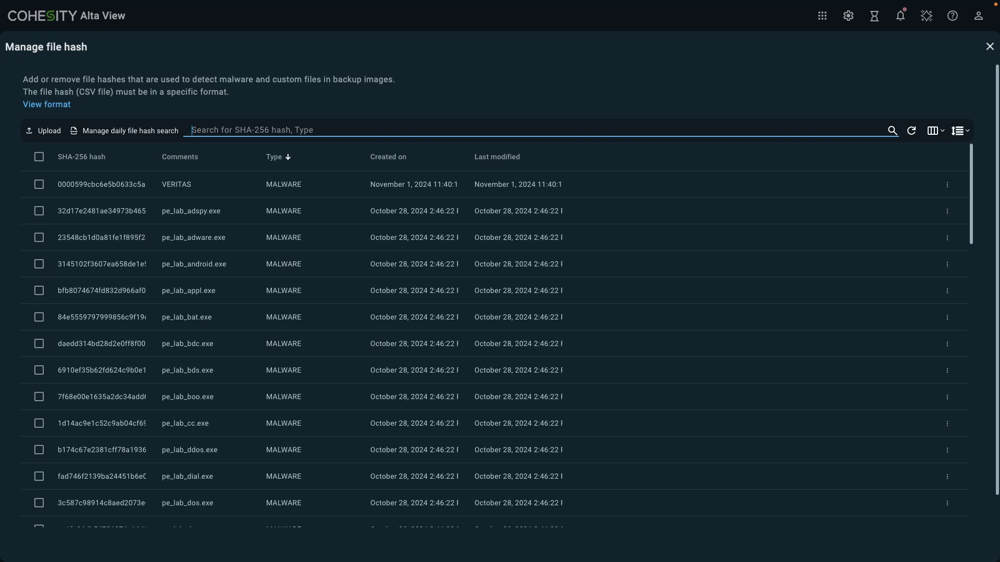
Step: Check the sample CSV format for hash files, then select the pe_lab_adware.exe hash entry
scroll(494, 344, down, 1)
click(28, 106)
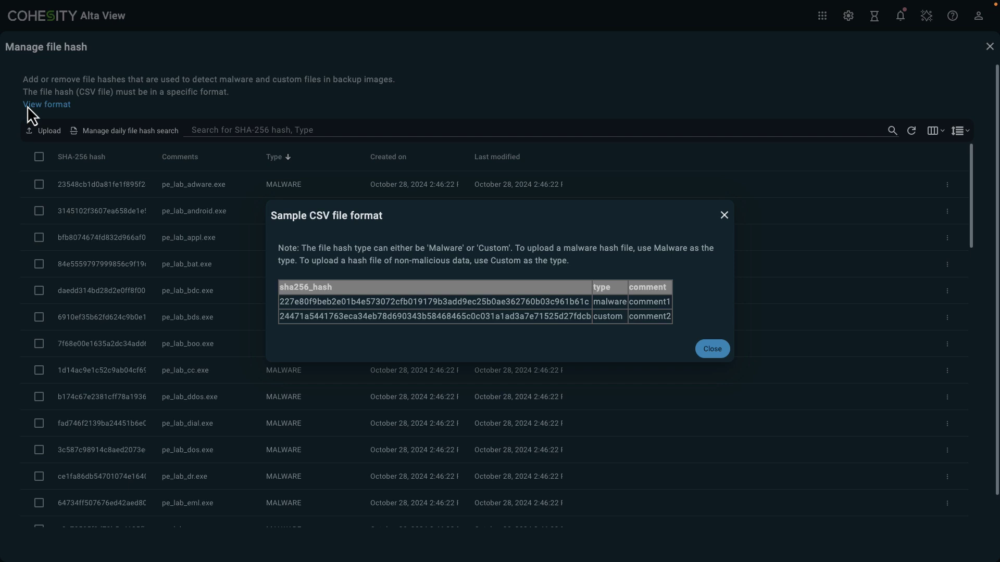
key(Escape)
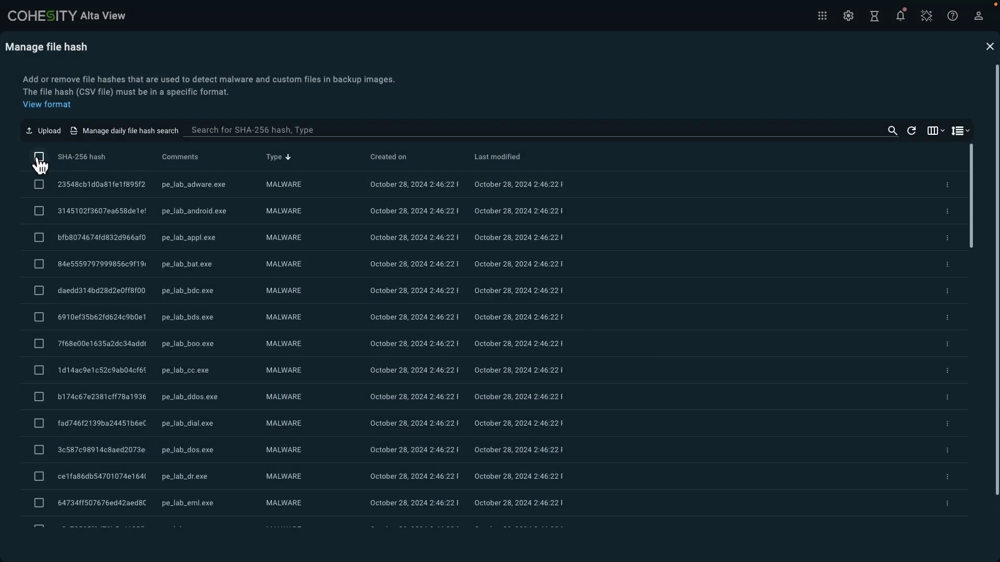
click(38, 189)
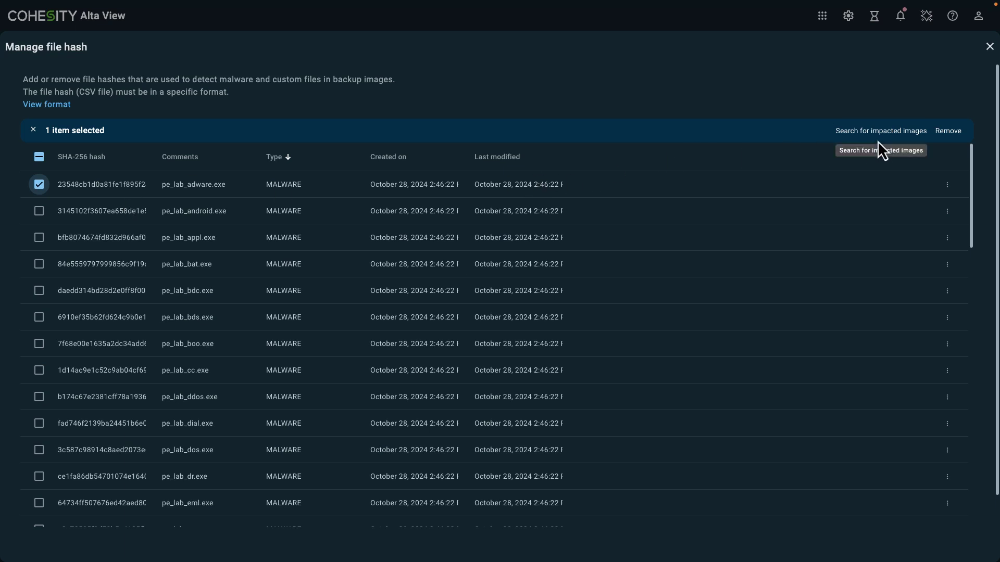
Step: Clear the selection and save daily file hash search with CISA, open source and uploaded hashes as sources
click(33, 129)
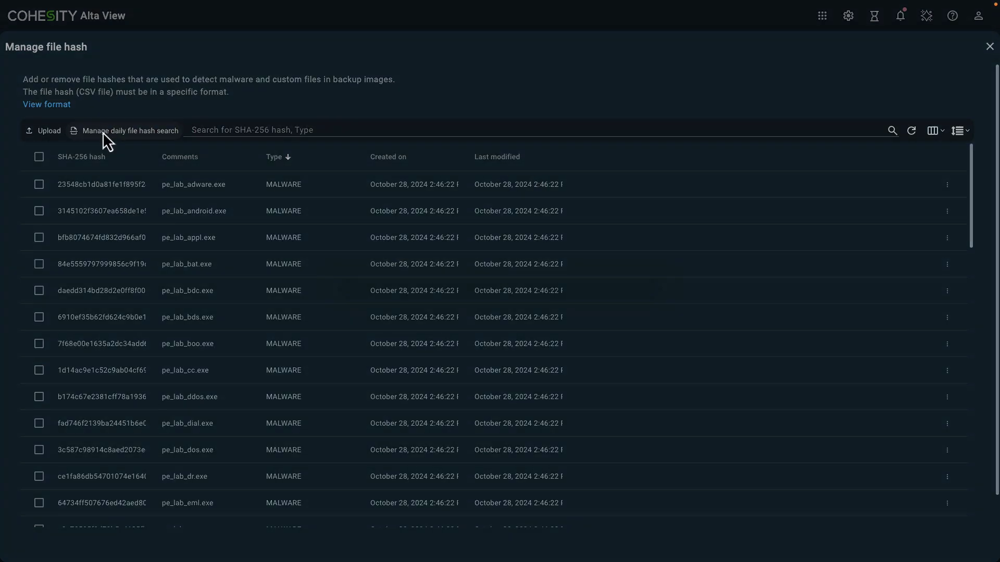
click(102, 133)
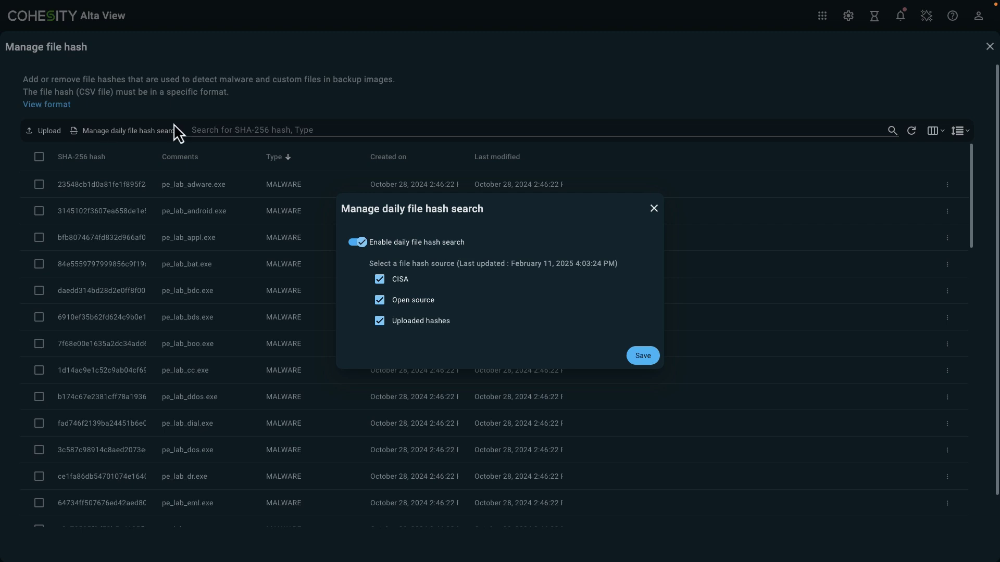
click(643, 357)
Step: Close Manage file hash and scroll to configuration risk items like catalog backup and FIPS compliance
click(989, 46)
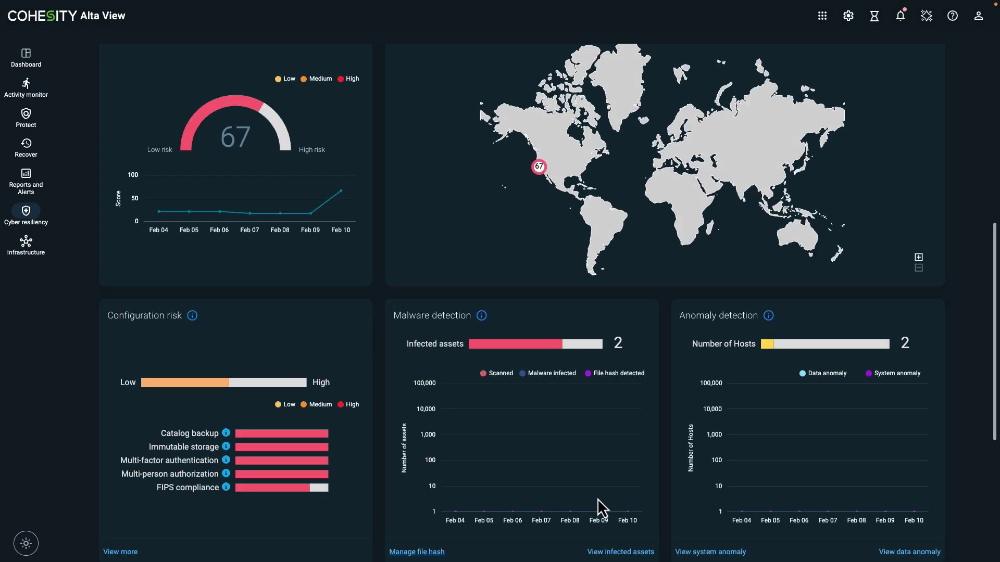
scroll(601, 508, down, 1)
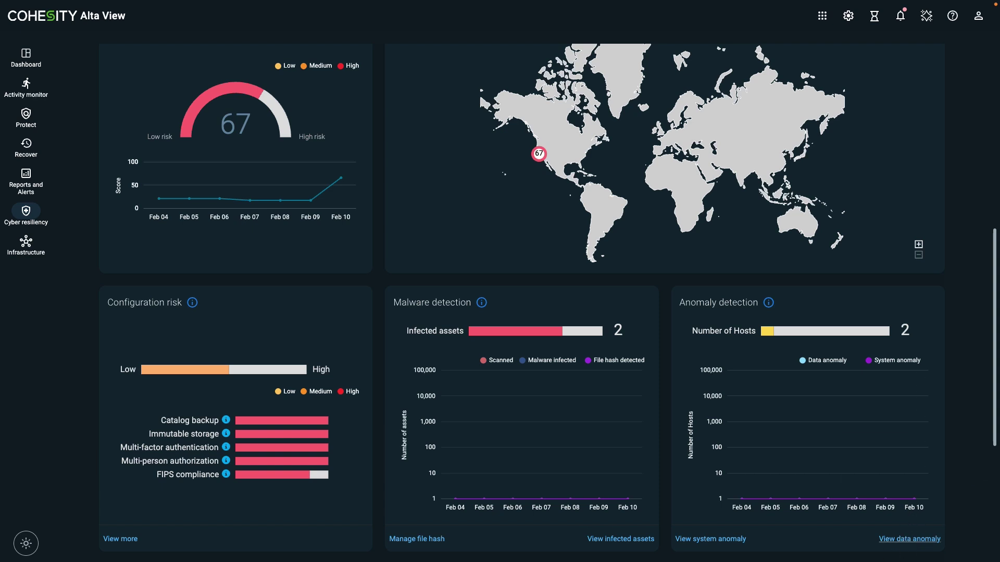
Step: Open View data anomaly to list the one MS-Windows asset with risk and anomaly scores of 100
click(907, 539)
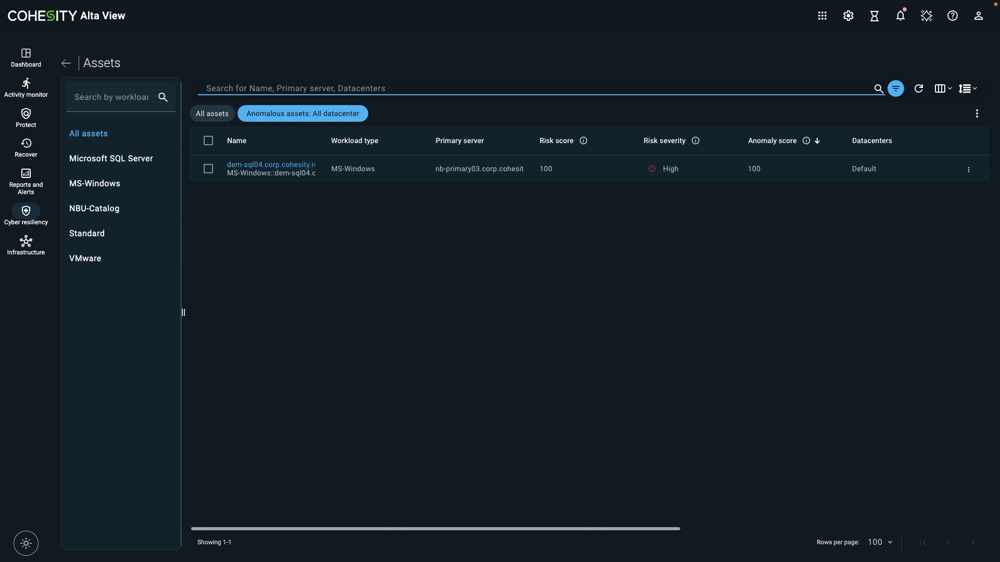
Step: Return to the Cyber resiliency dashboard and scroll down to the anomaly detection section
click(30, 223)
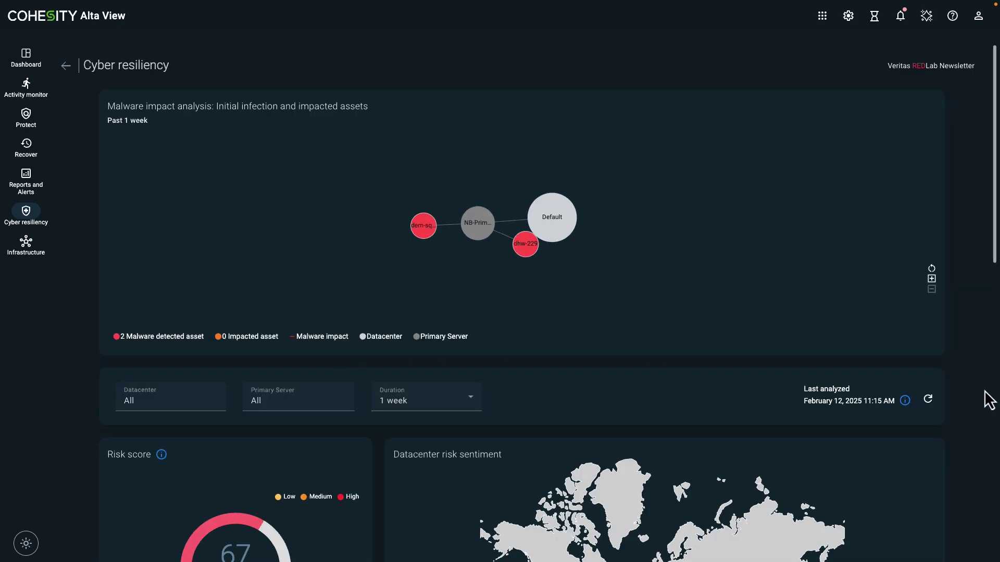
scroll(989, 401, down, 9)
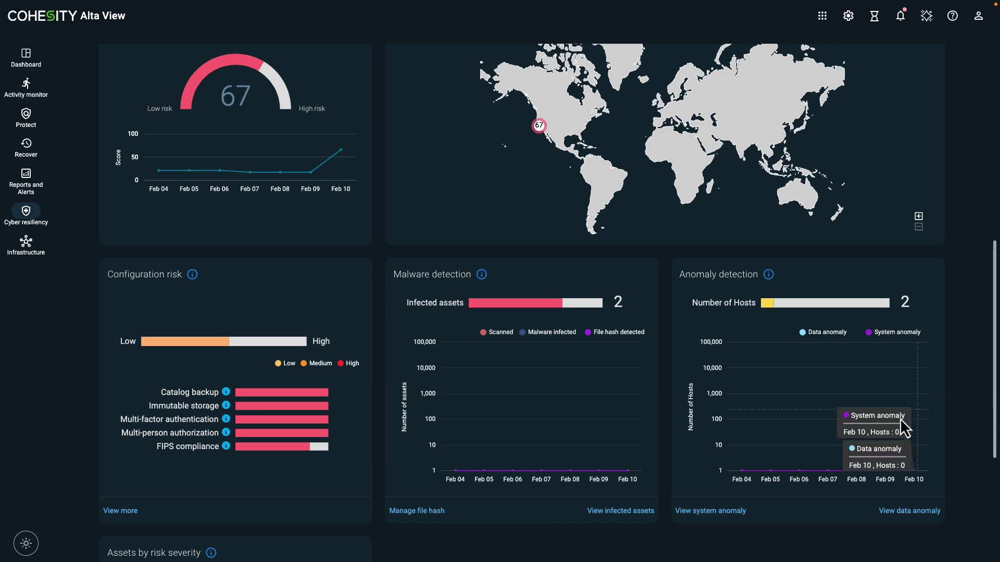
Step: Open the infected assets list, showing two high-severity assets with risk score 100
click(651, 511)
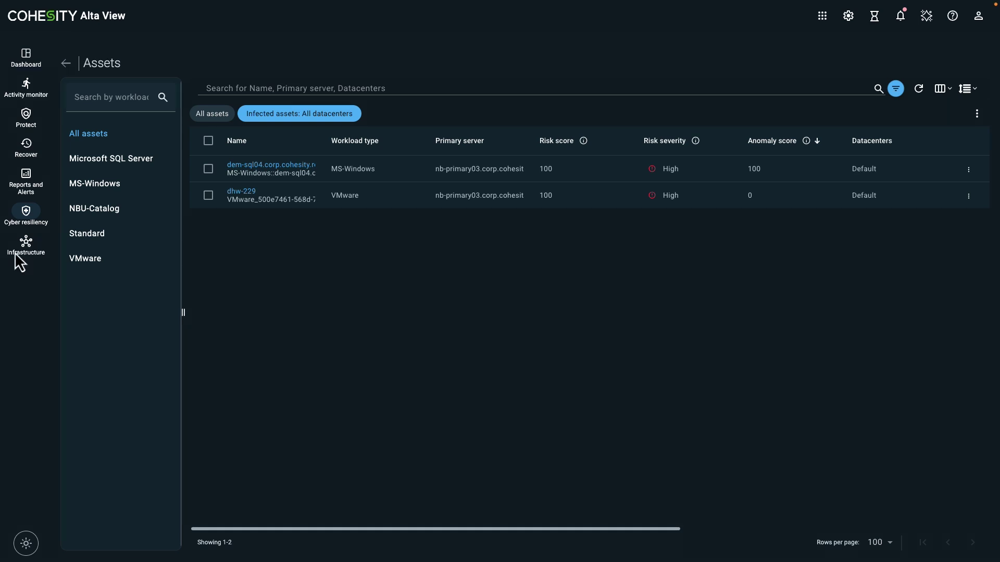
Step: Go back from the infected assets list to the Cyber resiliency dashboard
click(29, 221)
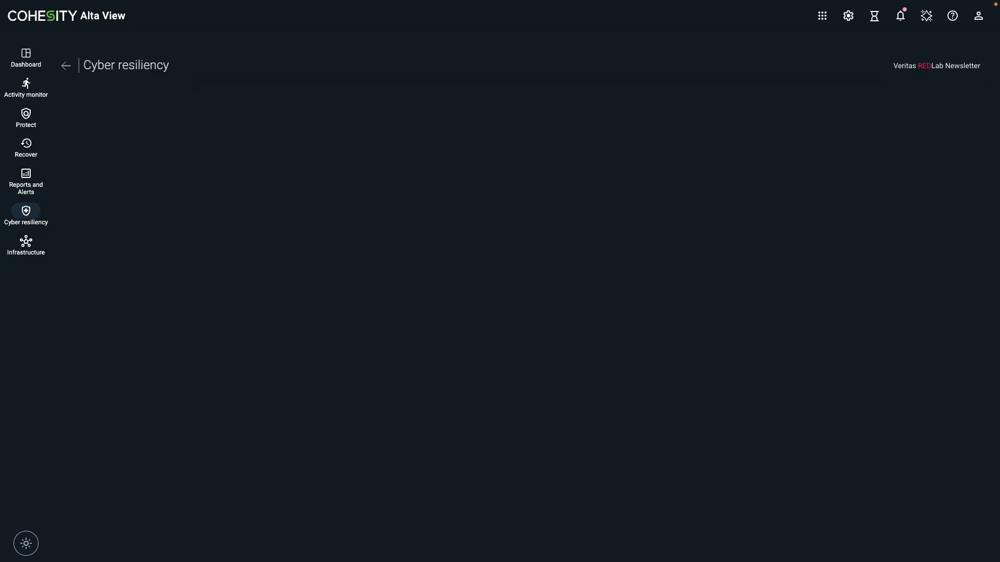